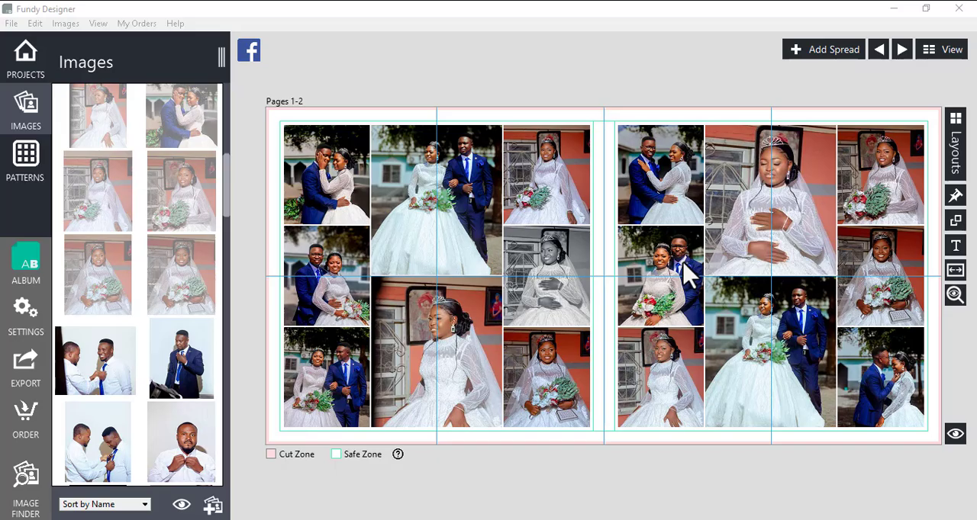
Export all album pages for print to the Pictures folder with the sRGB IEC61966-2.1 color profile.
{"action": "left_click", "coordinate": [15, 371]}
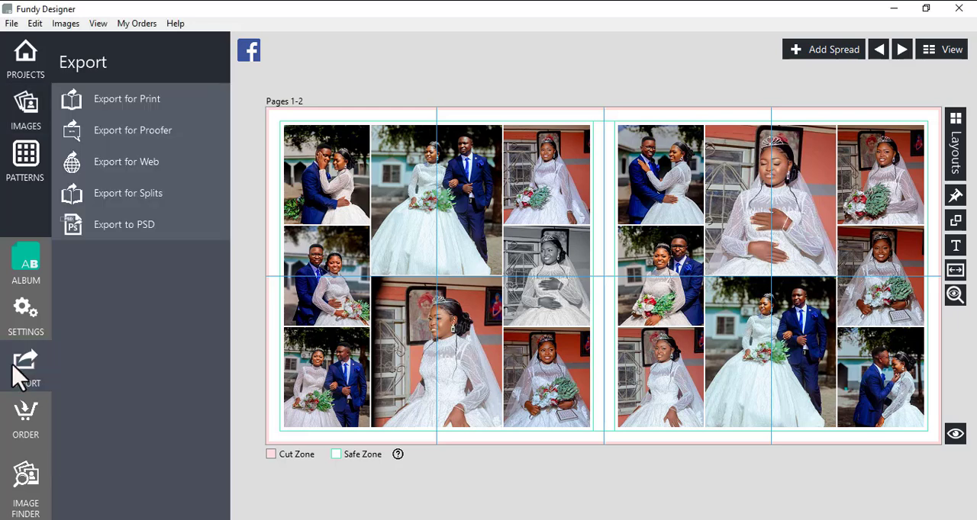
{"action": "left_click", "coordinate": [139, 115]}
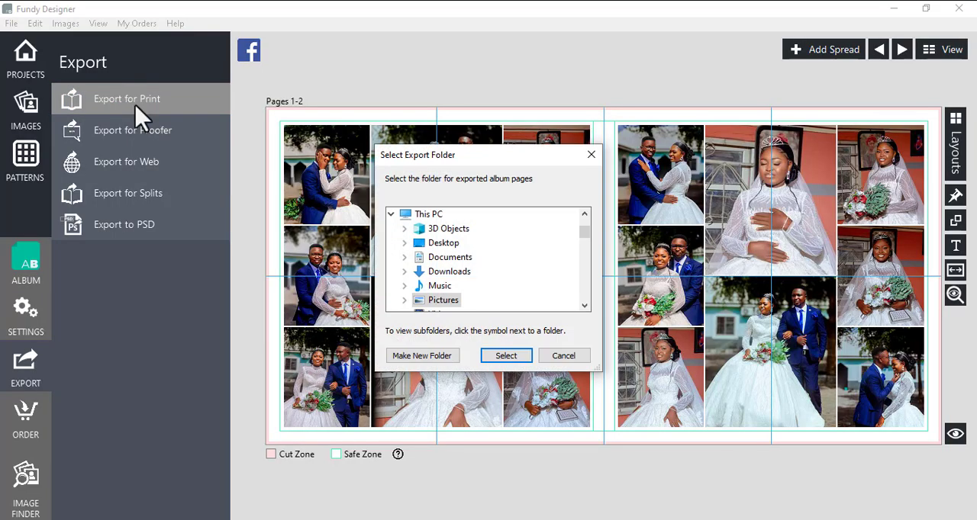
{"action": "double_click", "coordinate": [443, 300]}
{"action": "left_click", "coordinate": [523, 355]}
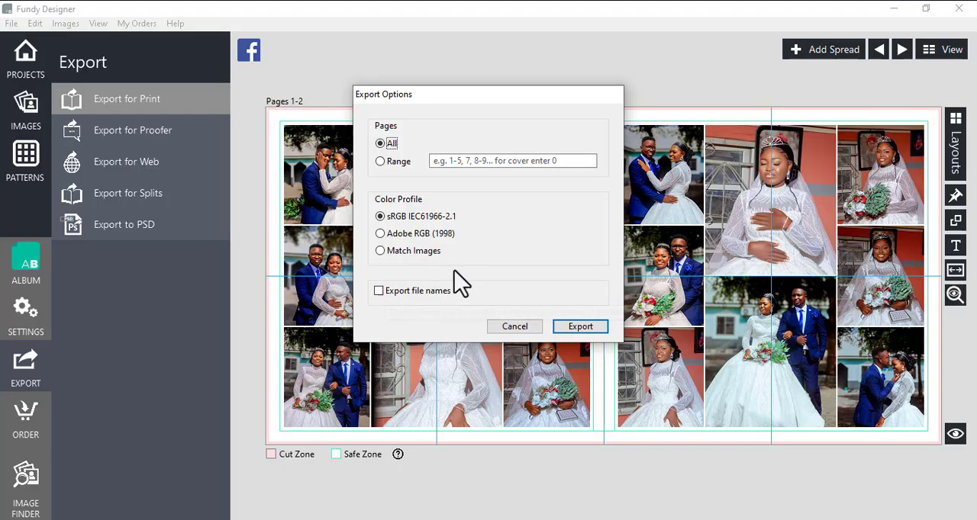
{"action": "left_click", "coordinate": [574, 328]}
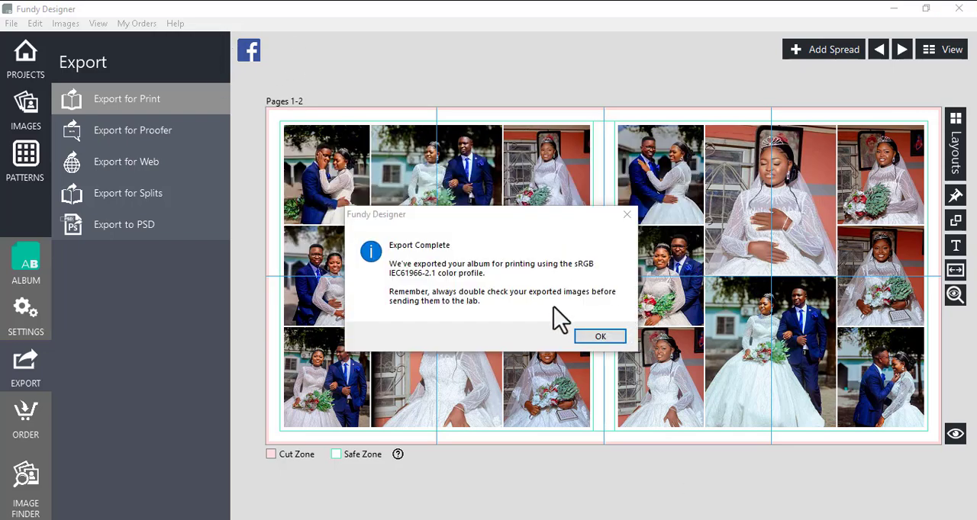
{"action": "left_click", "coordinate": [600, 341]}
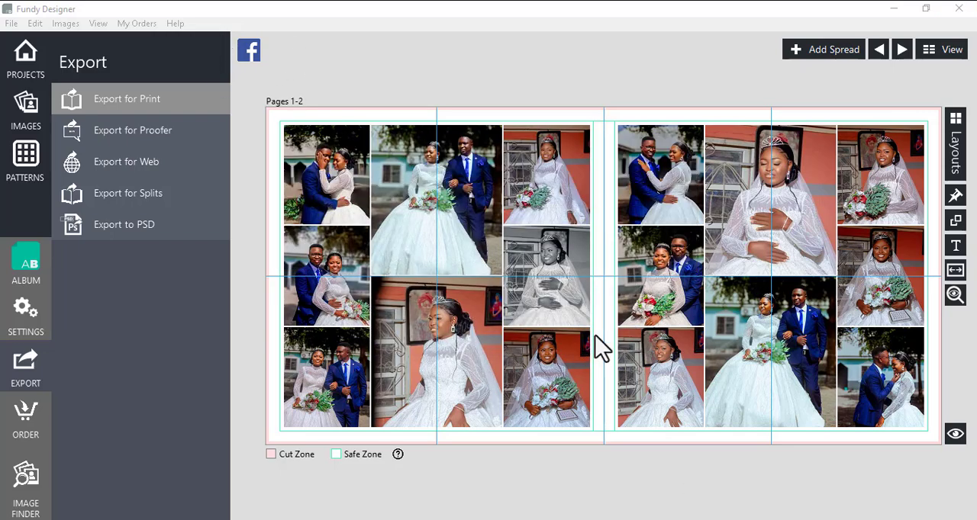
Export all album pages for Proofer to the Pictures folder and decline going to the Design Proofer login page.
{"action": "left_click", "coordinate": [149, 140]}
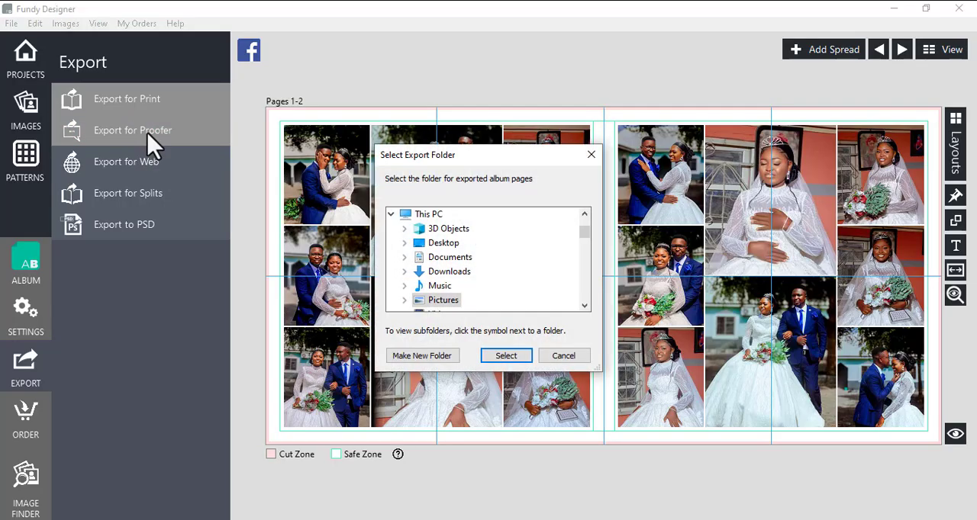
{"action": "scroll", "coordinate": [450, 316], "scroll_direction": "down", "scroll_amount": 2}
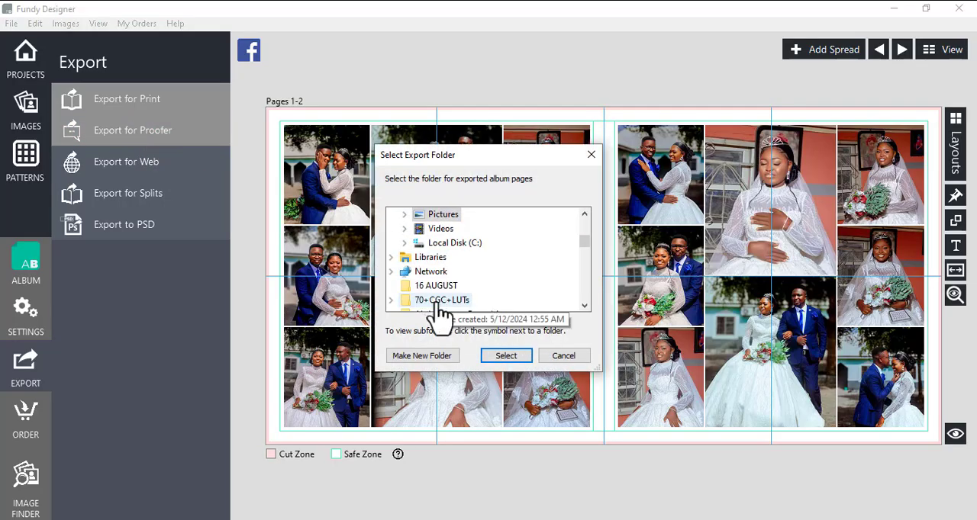
{"action": "left_click", "coordinate": [506, 356]}
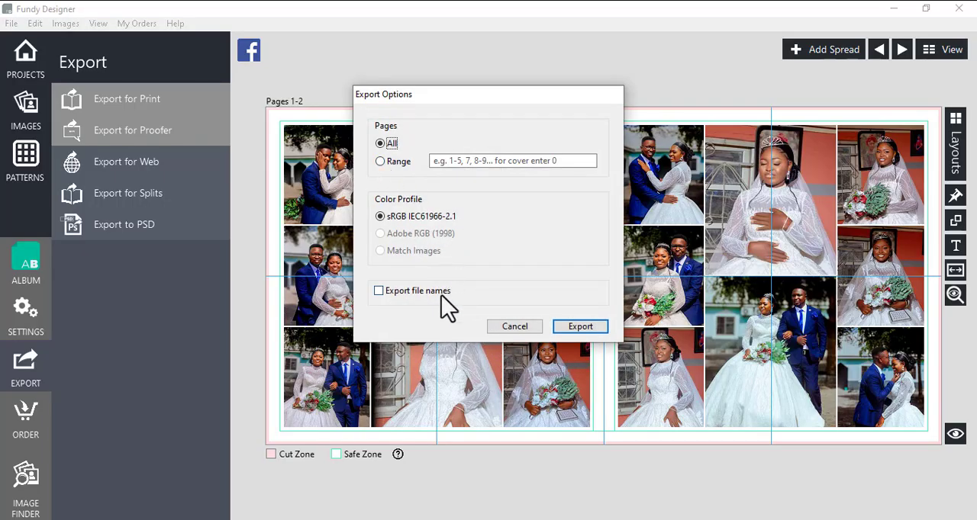
{"action": "left_click", "coordinate": [578, 328]}
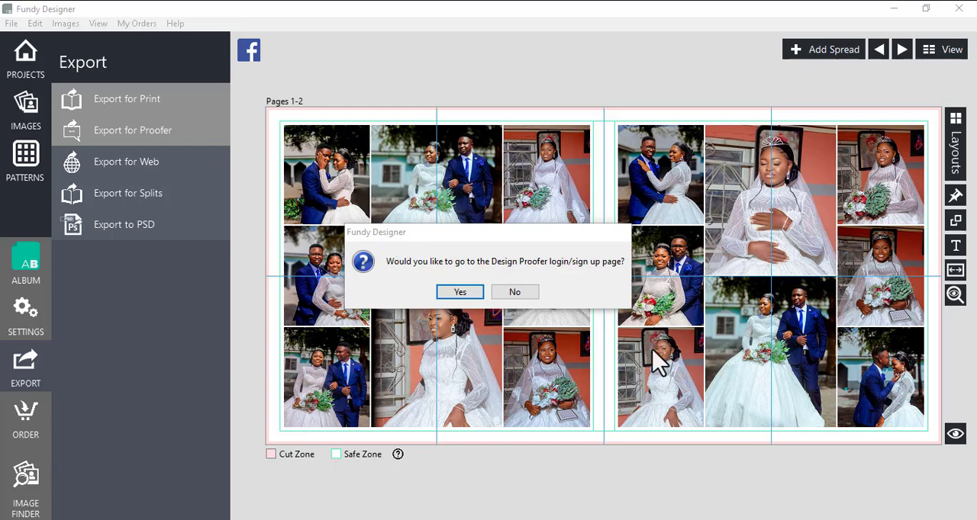
{"action": "left_click", "coordinate": [512, 295]}
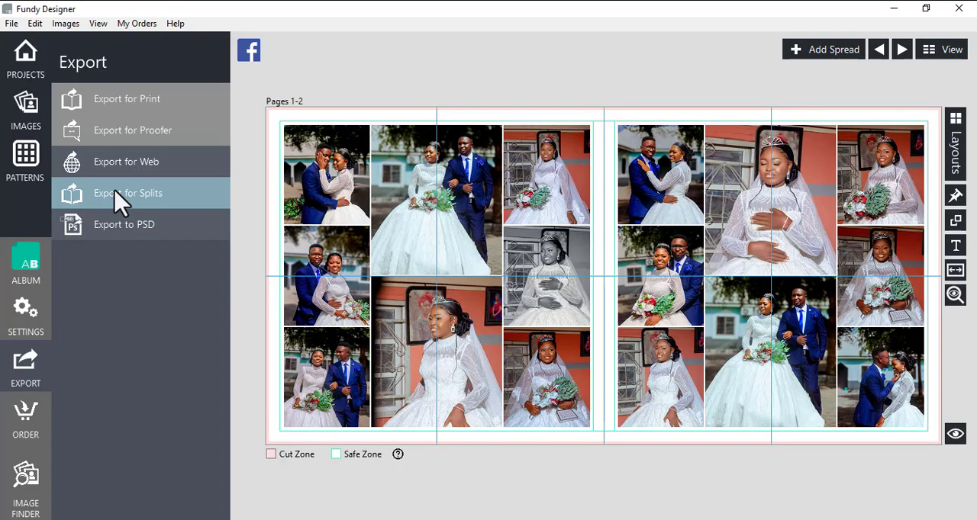
{"action": "left_click", "coordinate": [161, 109]}
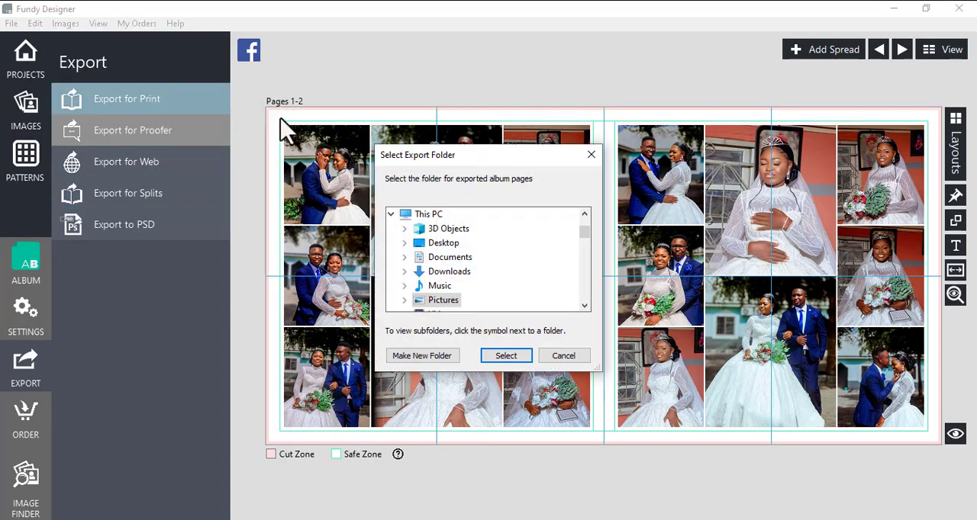
{"action": "left_click", "coordinate": [563, 356]}
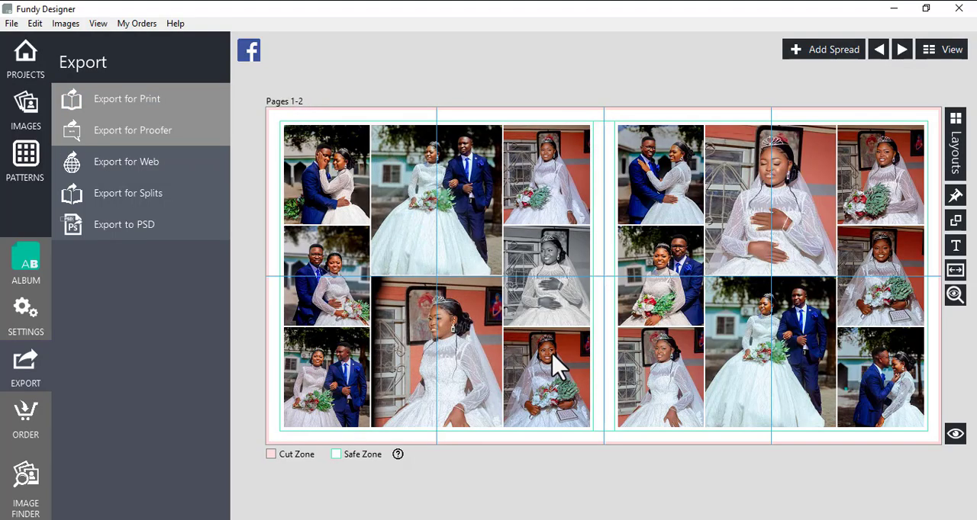
{"action": "right_click", "coordinate": [551, 352]}
{"action": "left_click", "coordinate": [711, 248]}
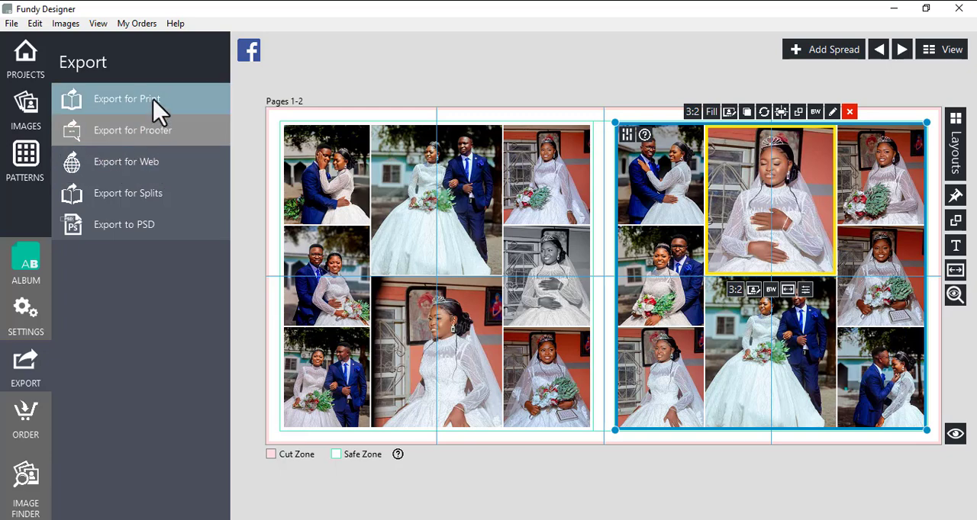
Export all album pages as splits to the Pictures folder with the sRGB IEC61966-2.1 color profile.
{"action": "left_click", "coordinate": [126, 195]}
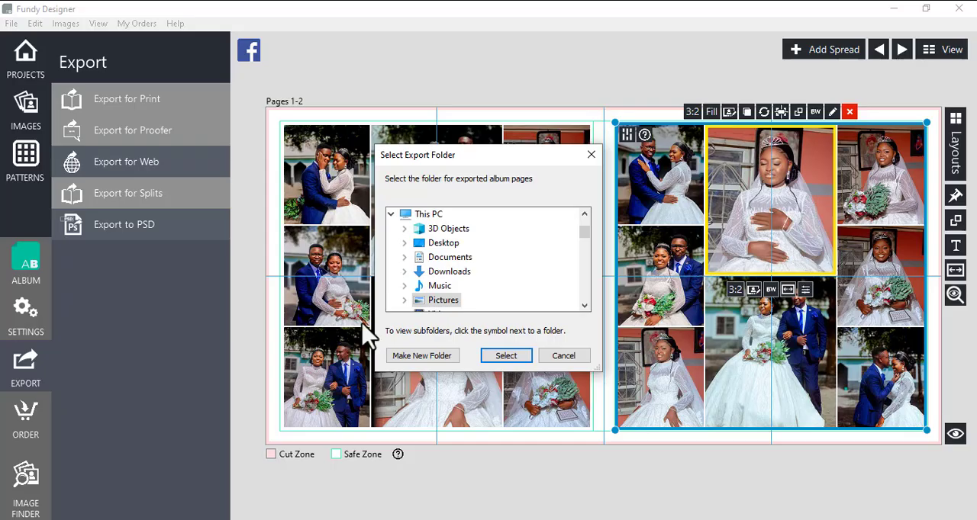
{"action": "double_click", "coordinate": [445, 300]}
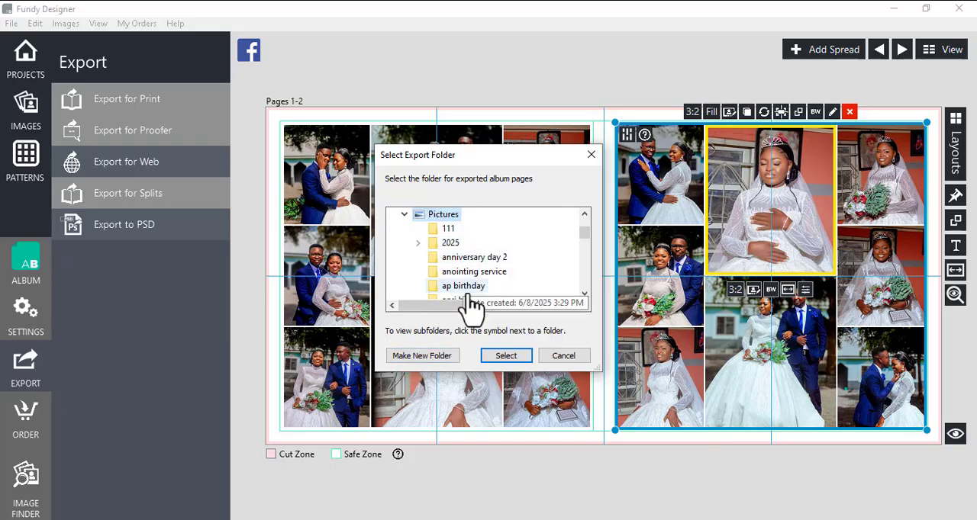
{"action": "left_click", "coordinate": [496, 358]}
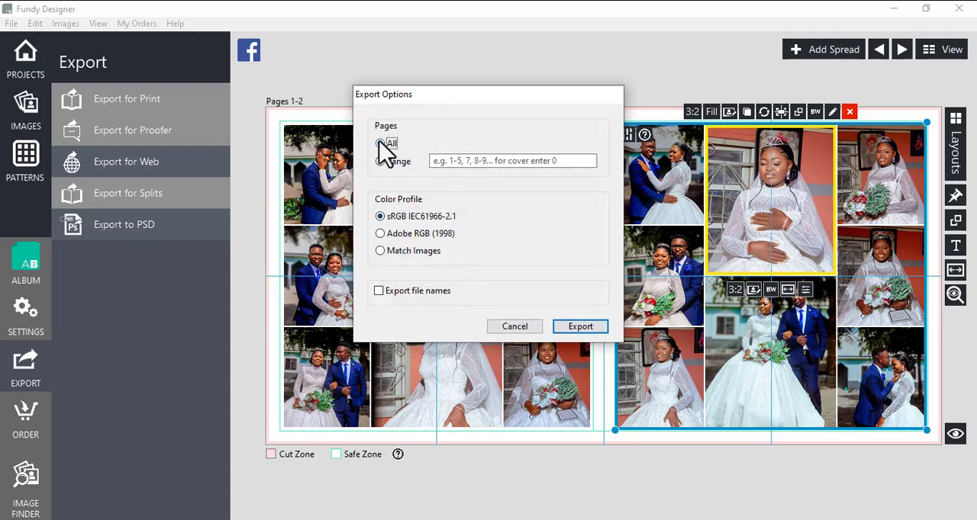
{"action": "left_click", "coordinate": [572, 326]}
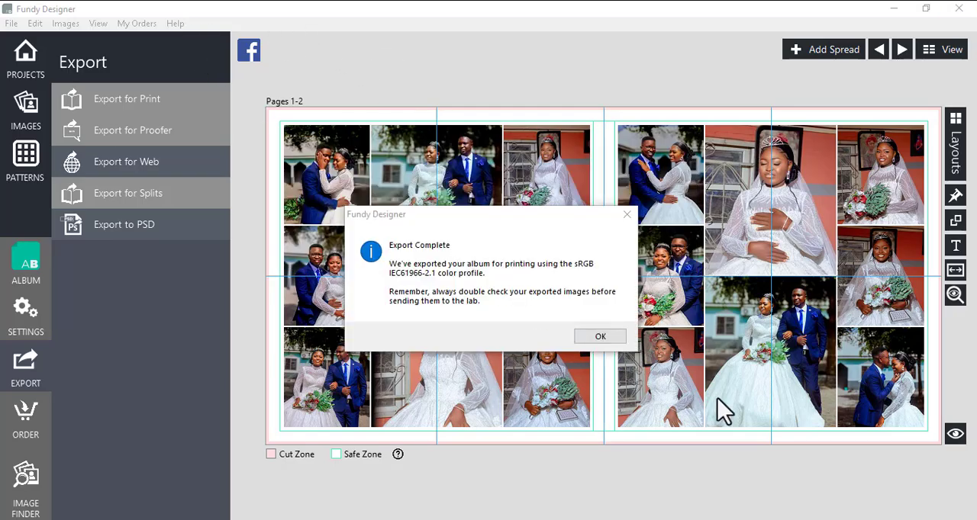
{"action": "left_click", "coordinate": [599, 336]}
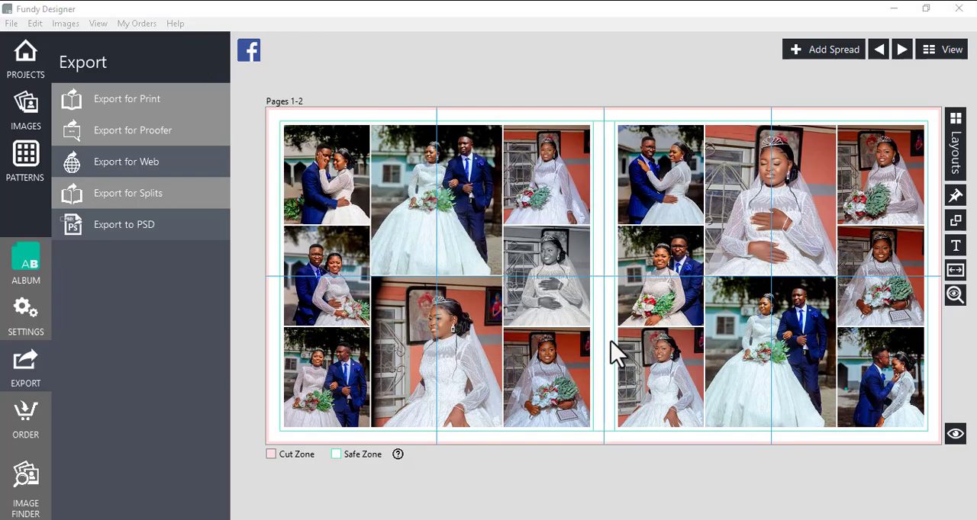
Export all album pages for web to the Pictures folder with the sRGB IEC61966-2.1 color profile.
{"action": "left_click", "coordinate": [145, 172]}
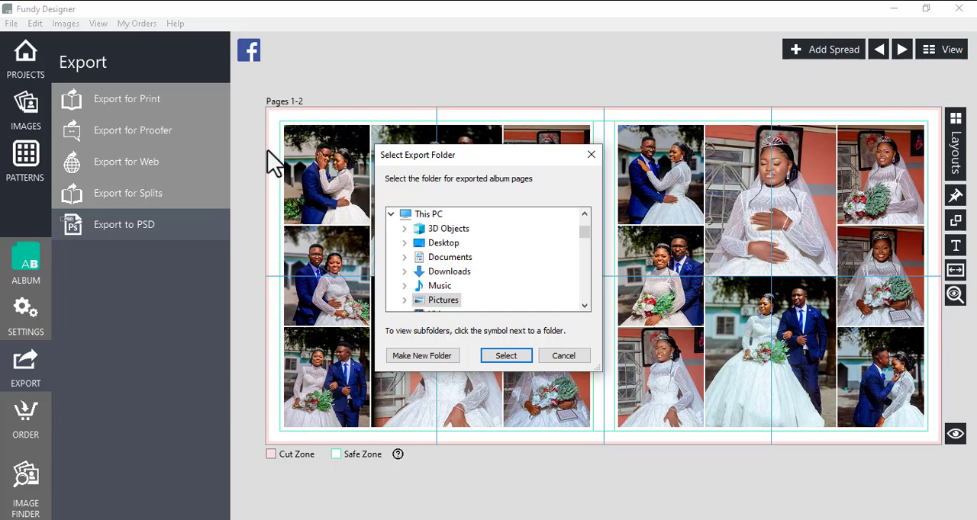
{"action": "left_click", "coordinate": [436, 302]}
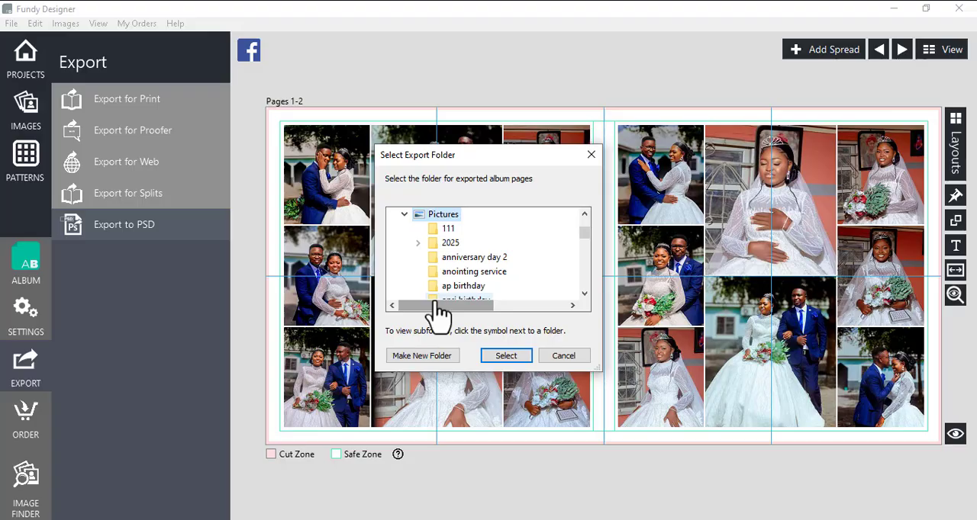
{"action": "left_click", "coordinate": [507, 355]}
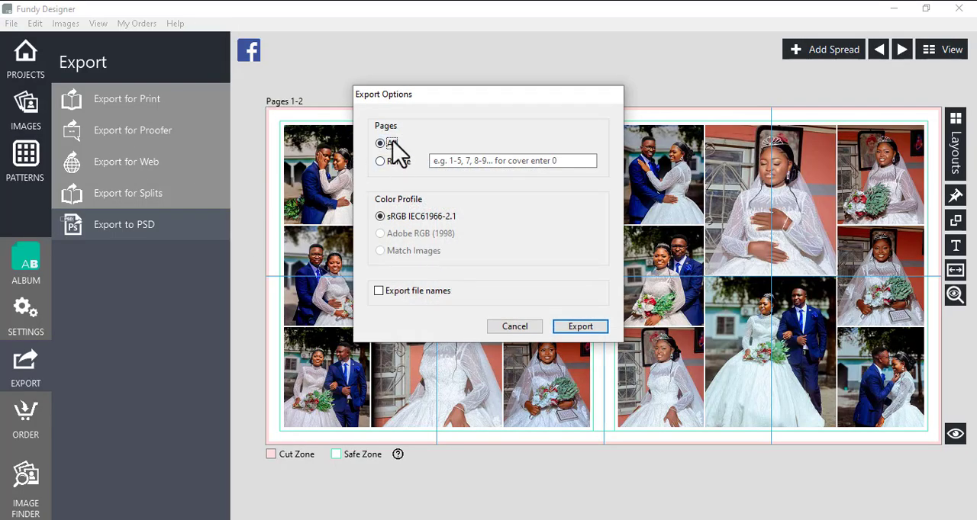
{"action": "left_click", "coordinate": [572, 330]}
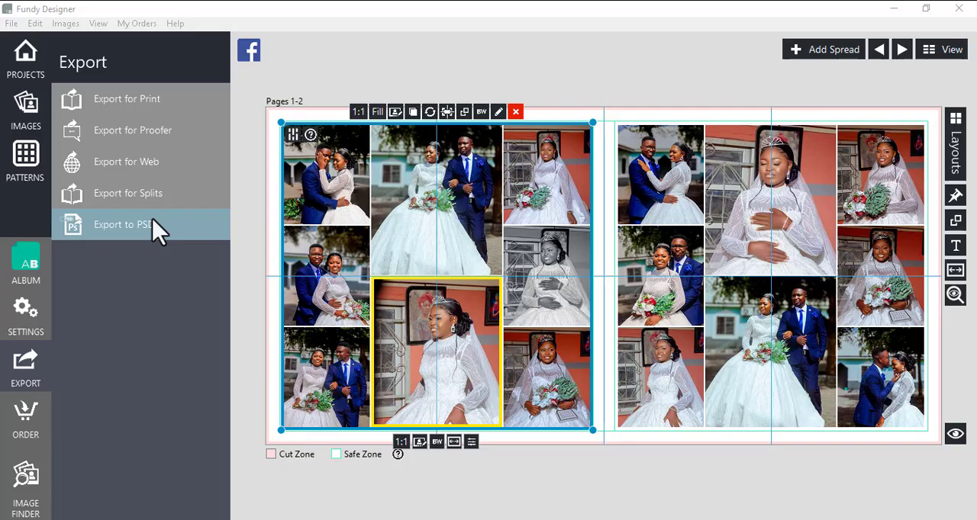
Start a PSD export of all spreads at 300 DPI to the Pictures folder, using the album name as the PSD folder name.
{"action": "left_click", "coordinate": [126, 235]}
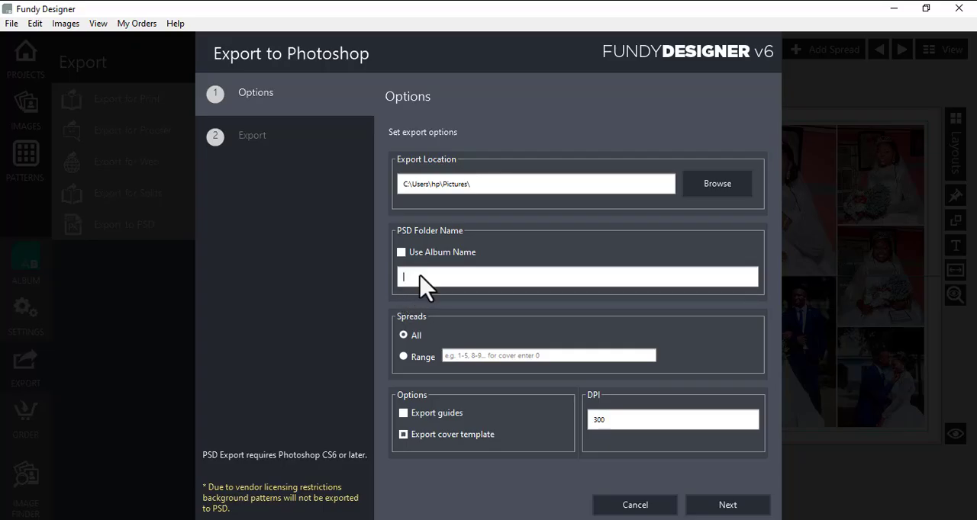
{"action": "left_click", "coordinate": [400, 252]}
{"action": "left_click", "coordinate": [403, 357]}
{"action": "left_click", "coordinate": [404, 335]}
{"action": "left_click", "coordinate": [709, 505]}
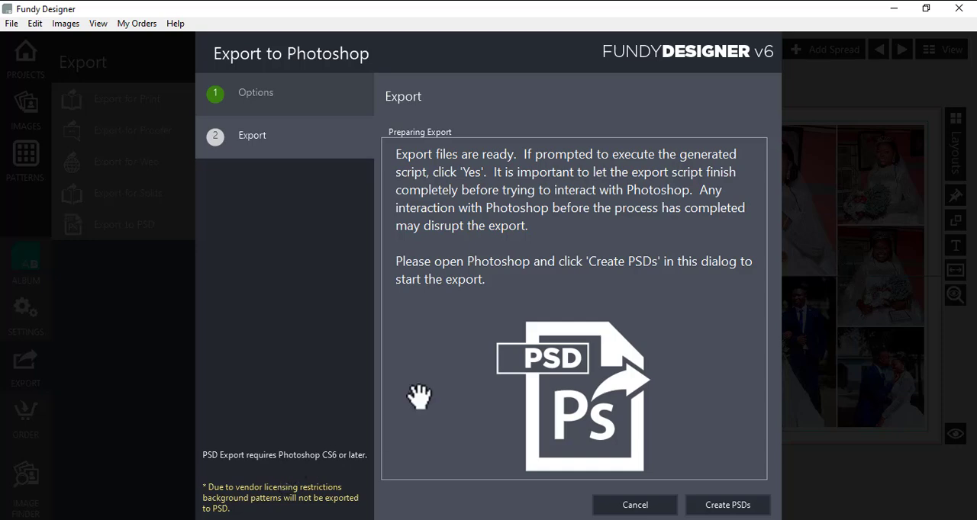
{"action": "left_click", "coordinate": [718, 509]}
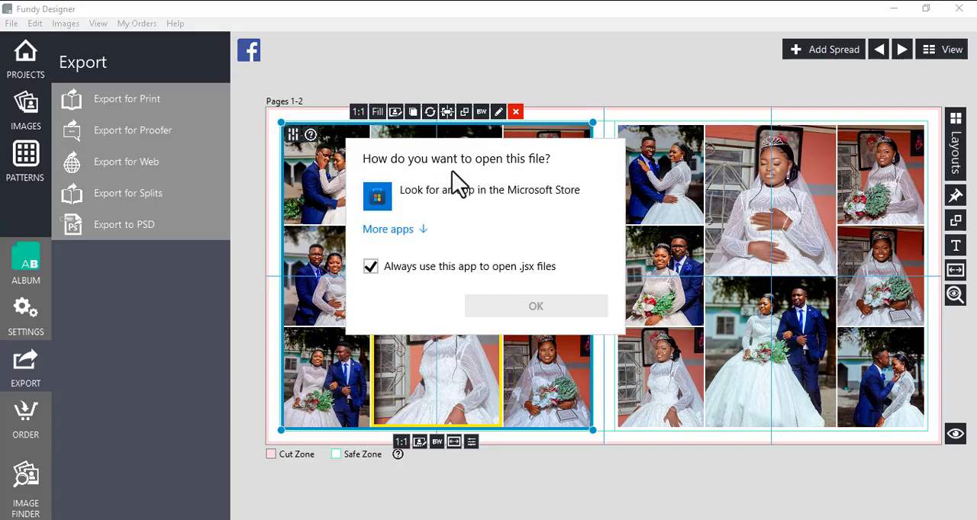
Open the generated .jsx script with Adobe Photoshop 2020, dismiss the Creative Cloud repair offer, and run the script to create the layered PSDs.
{"action": "left_click", "coordinate": [425, 231]}
{"action": "left_click", "coordinate": [438, 271]}
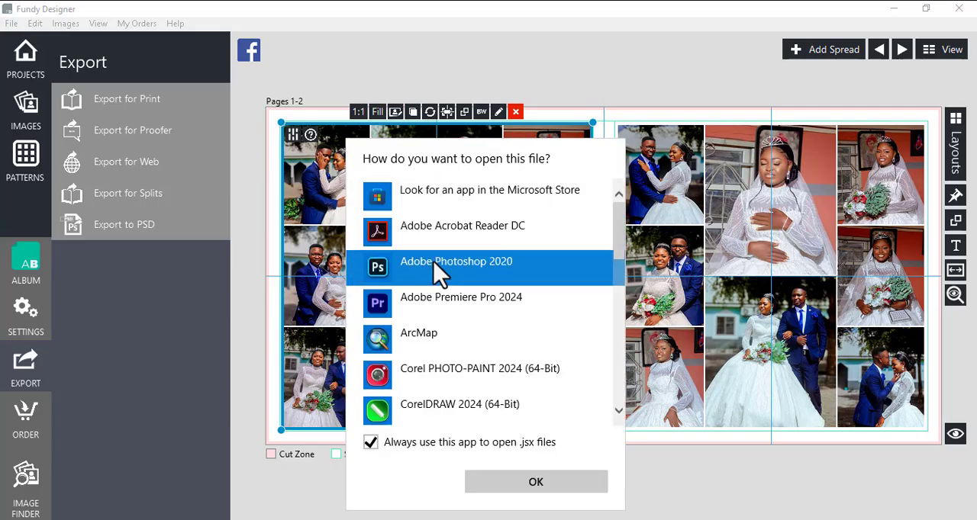
{"action": "left_click", "coordinate": [525, 482]}
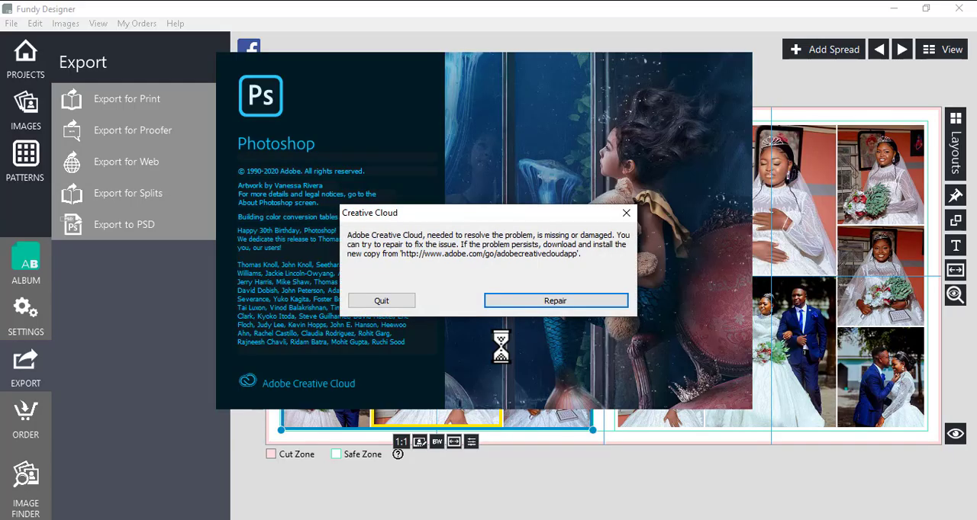
{"action": "left_click", "coordinate": [364, 299]}
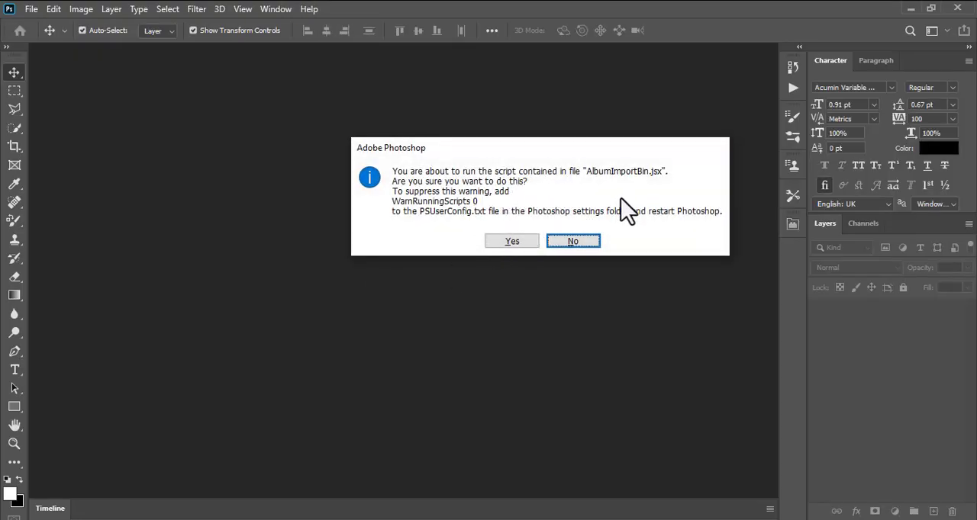
{"action": "left_click", "coordinate": [506, 243]}
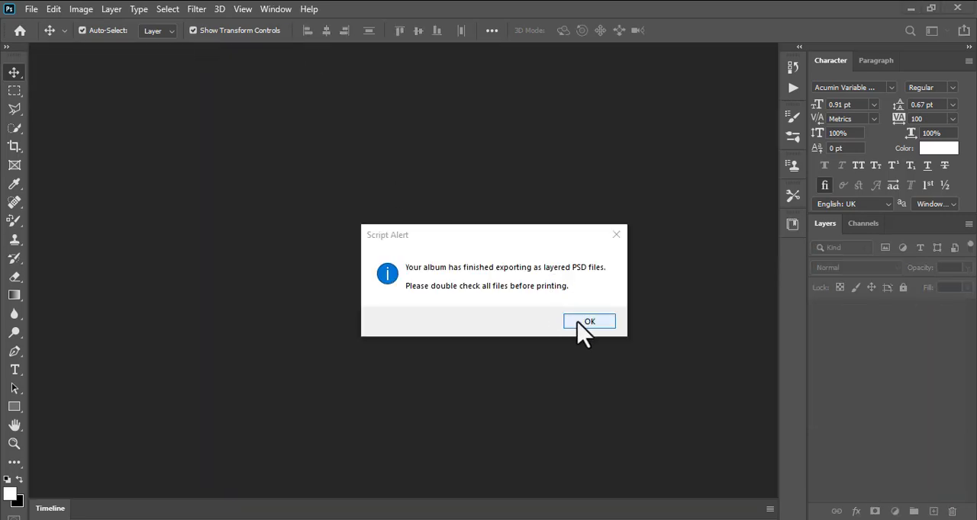
{"action": "left_click", "coordinate": [584, 327]}
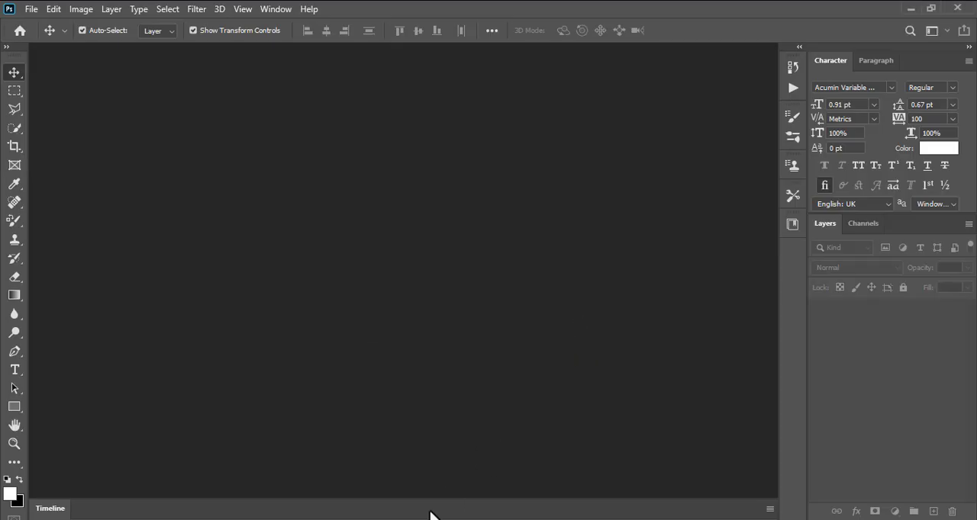
Switch to File Explorer, find the album's PSD export folder in Pictures, and open 001-002.psd in Photoshop.
{"action": "mouse_move", "coordinate": [351, 519]}
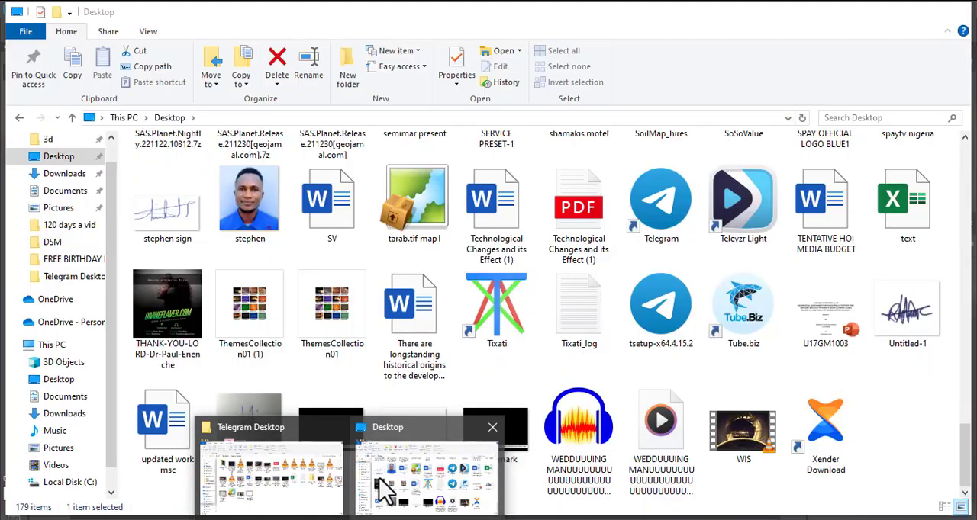
{"action": "left_click", "coordinate": [385, 481]}
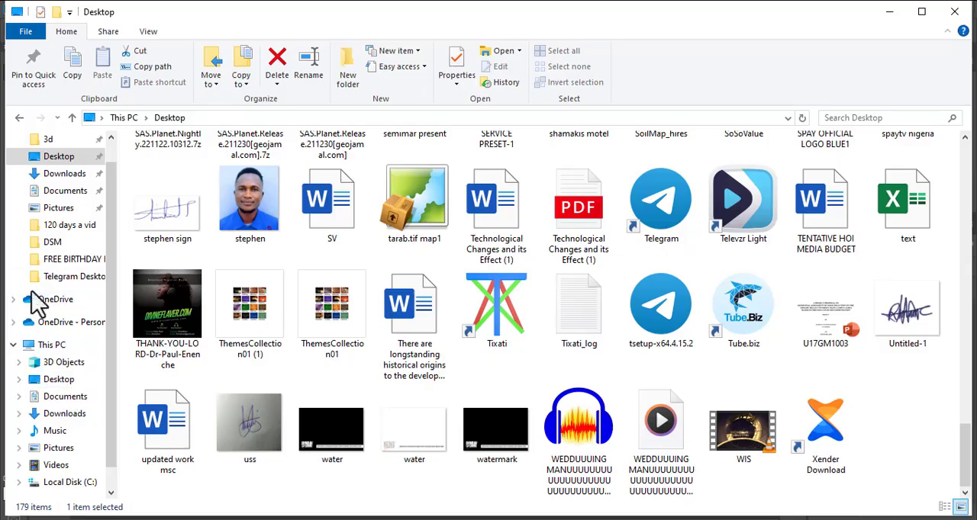
{"action": "left_click", "coordinate": [55, 209]}
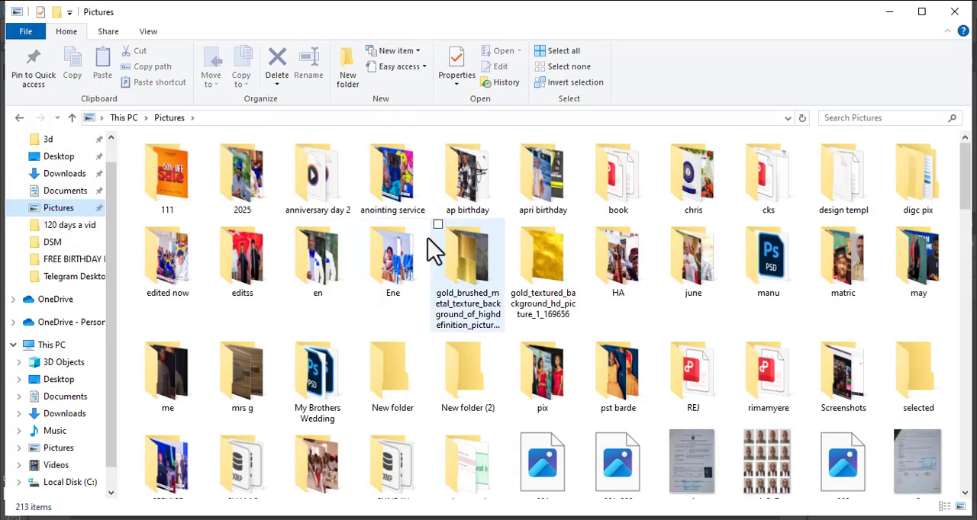
{"action": "scroll", "coordinate": [556, 392], "scroll_direction": "down", "scroll_amount": 15}
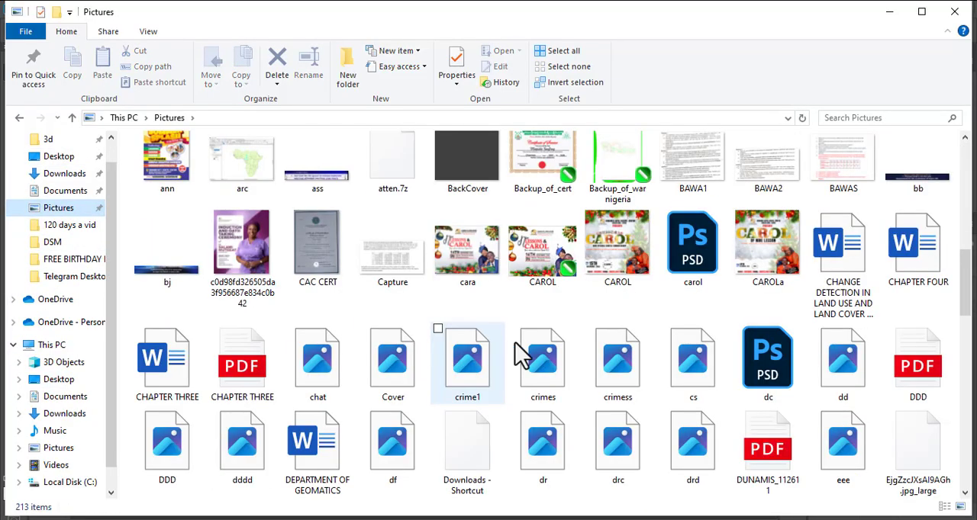
{"action": "scroll", "coordinate": [479, 357], "scroll_direction": "down", "scroll_amount": 6}
{"action": "scroll", "coordinate": [479, 357], "scroll_direction": "up", "scroll_amount": 6}
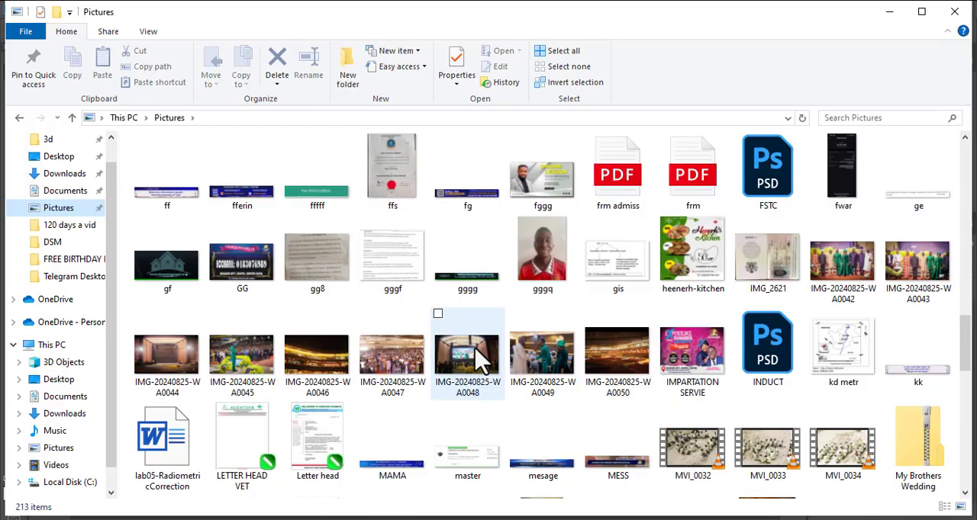
{"action": "scroll", "coordinate": [477, 355], "scroll_direction": "up", "scroll_amount": 10}
{"action": "scroll", "coordinate": [479, 344], "scroll_direction": "down", "scroll_amount": 10}
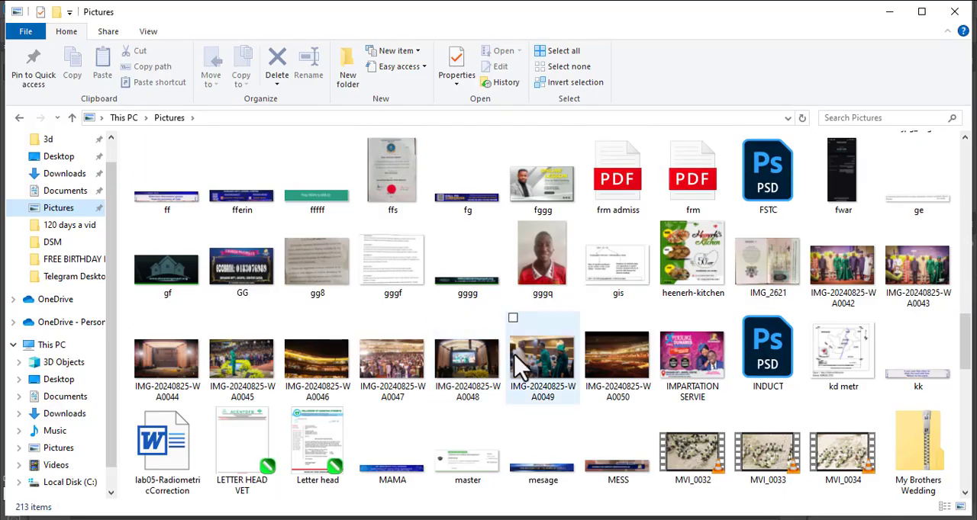
{"action": "scroll", "coordinate": [481, 376], "scroll_direction": "up", "scroll_amount": 15}
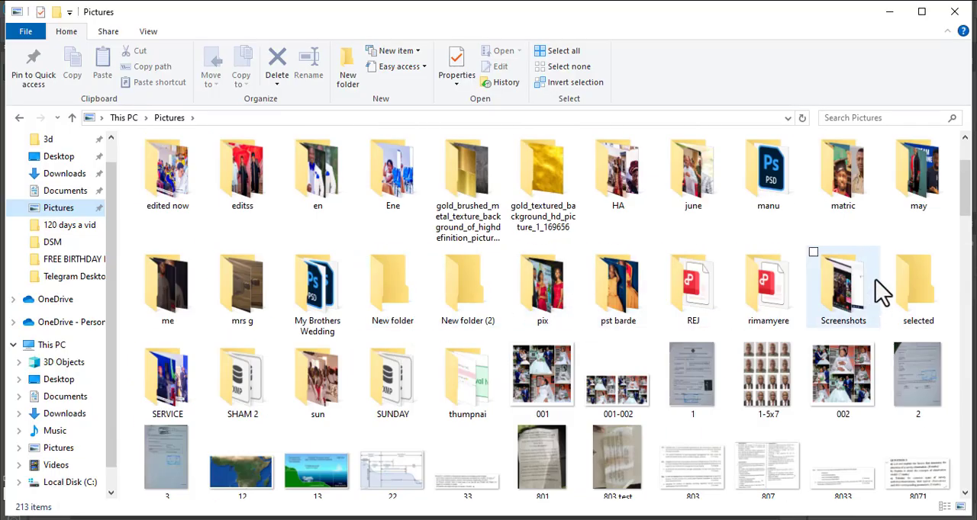
{"action": "double_click", "coordinate": [756, 190]}
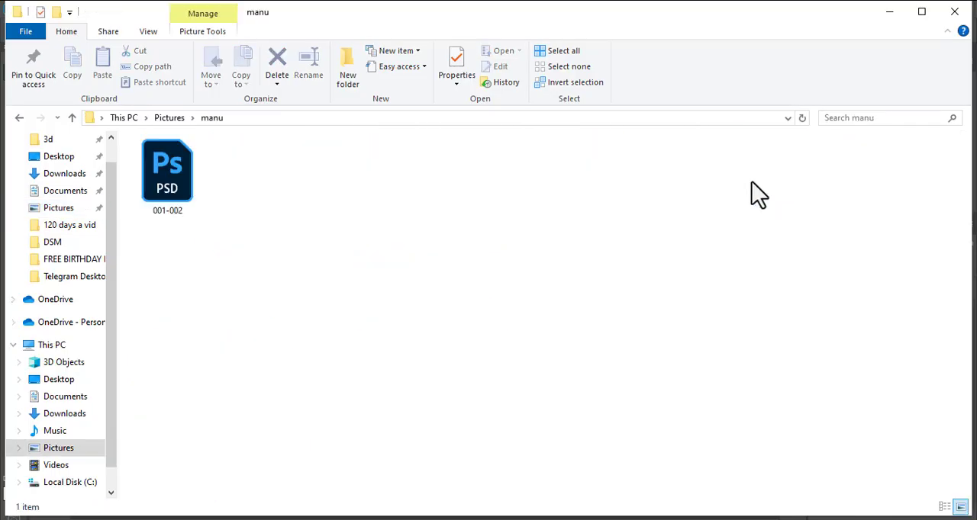
{"action": "double_click", "coordinate": [168, 173]}
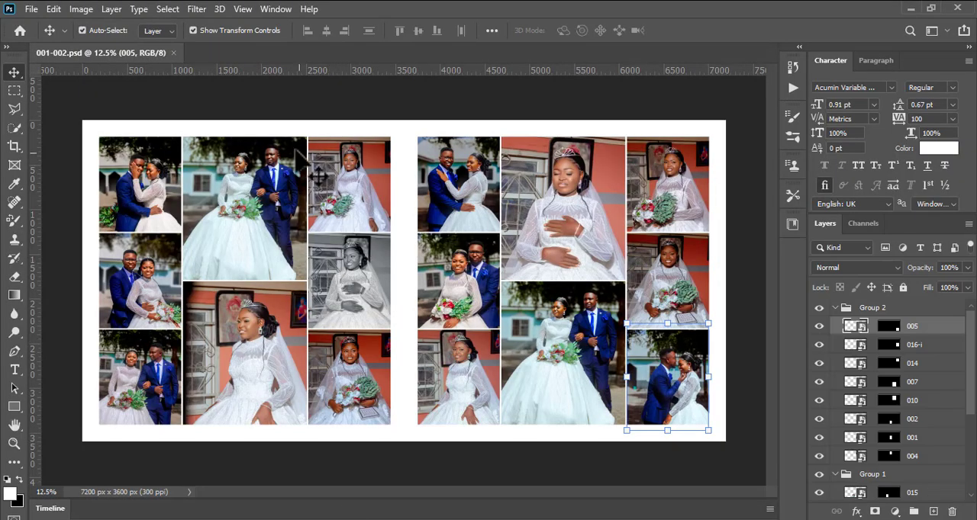
Move the couple photo on layer 004 slightly within the second page and save 001-002.psd.
{"action": "left_click", "coordinate": [476, 215]}
{"action": "left_click_drag", "start_coordinate": [476, 215], "coordinate": [452, 194]}
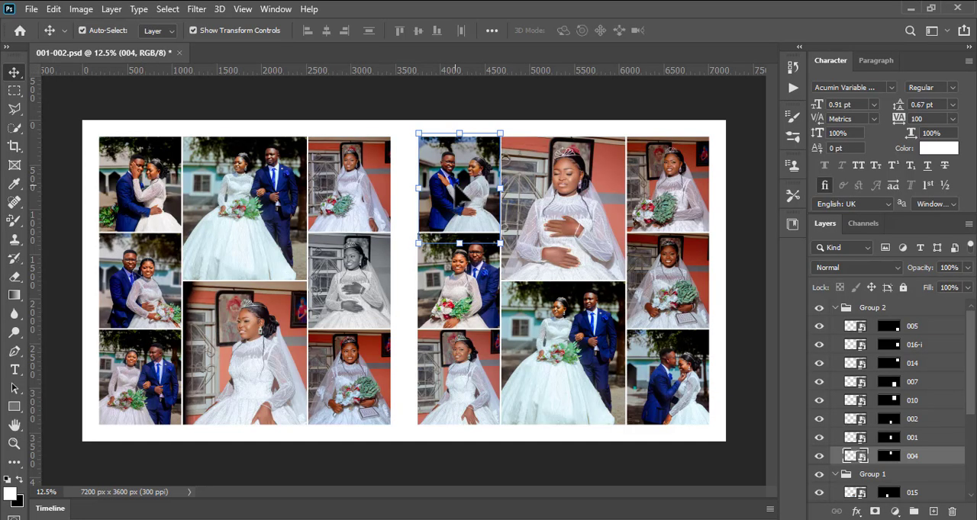
{"action": "key", "text": "ctrl"}
{"action": "key", "text": "ctrl+s"}
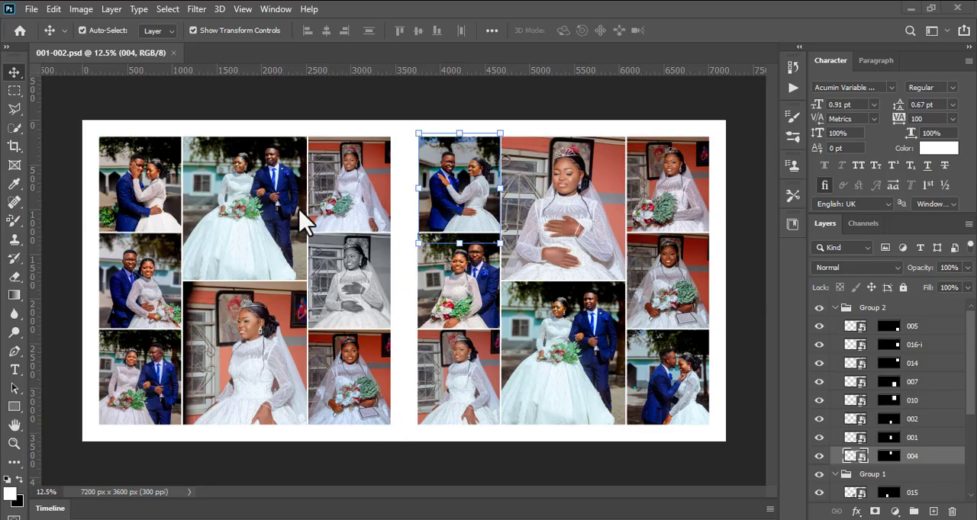
Return to the Pictures folder in File Explorer and examine the exported 001.jpg and 001-002.jpg in the image viewer.
{"action": "mouse_move", "coordinate": [348, 518]}
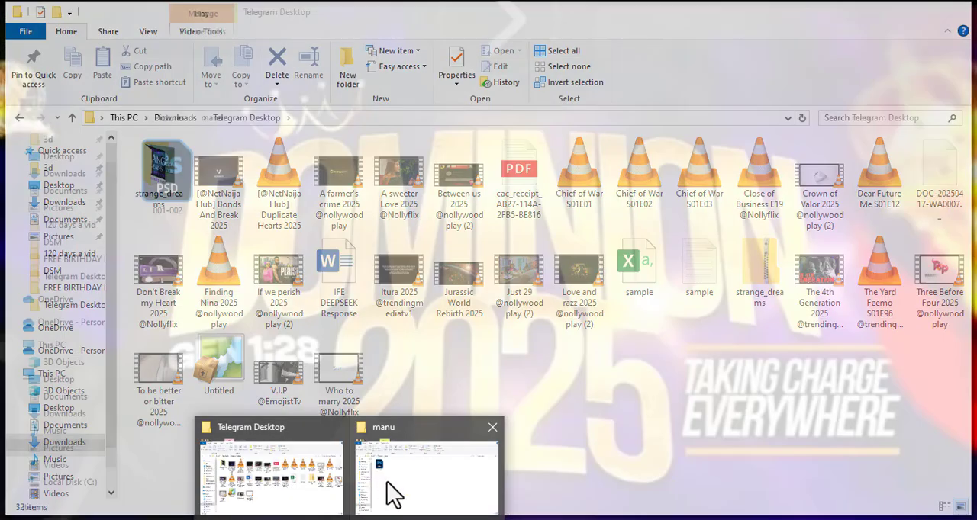
{"action": "left_click", "coordinate": [392, 488]}
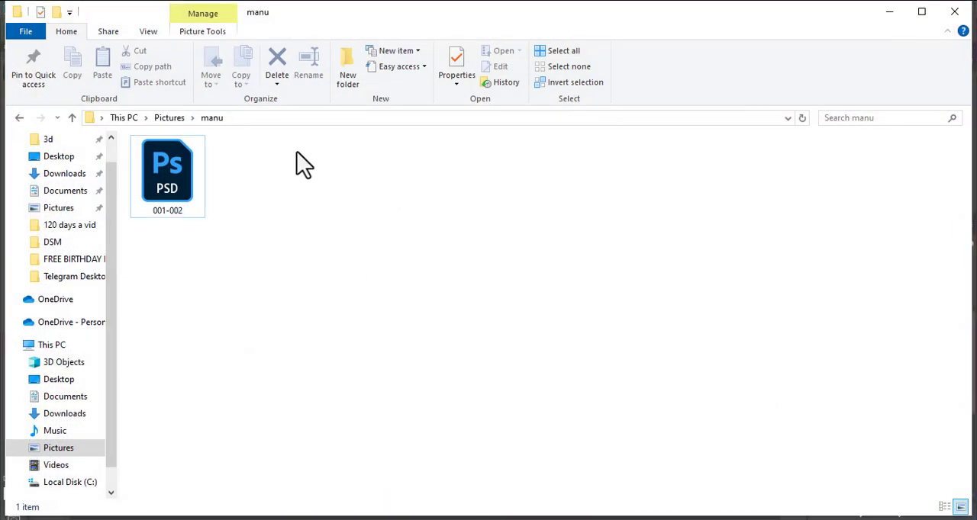
{"action": "left_click", "coordinate": [169, 118]}
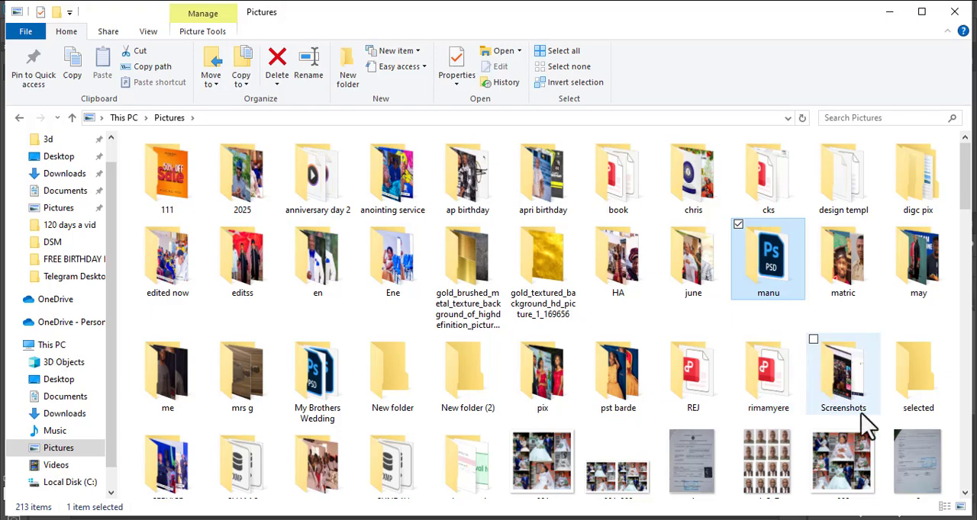
{"action": "scroll", "coordinate": [617, 445], "scroll_direction": "down", "scroll_amount": 2}
{"action": "left_click", "coordinate": [537, 296]}
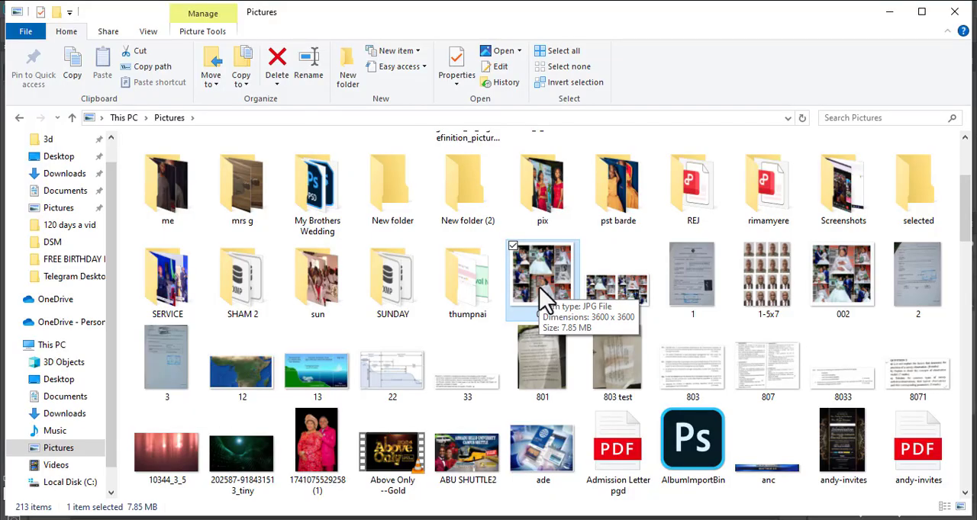
{"action": "left_click", "coordinate": [599, 304]}
{"action": "left_click", "coordinate": [561, 293]}
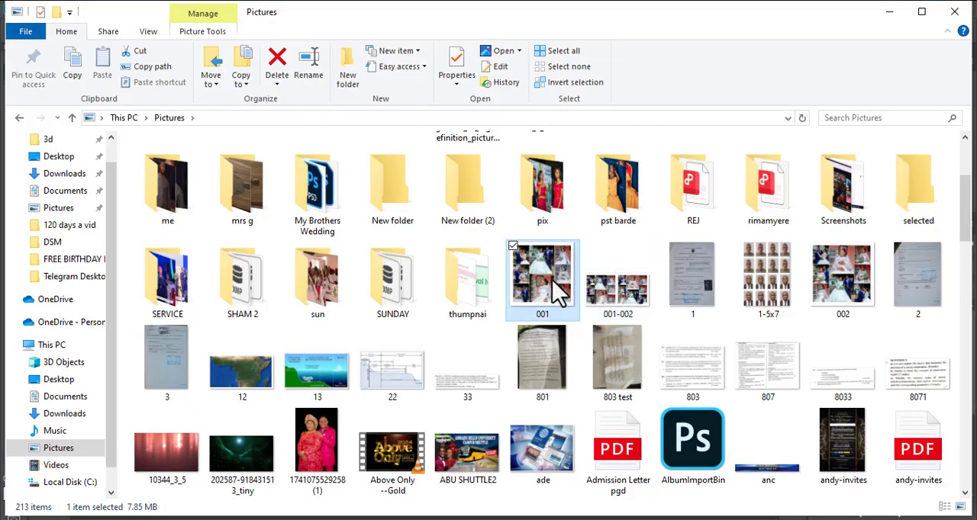
{"action": "double_click", "coordinate": [560, 294]}
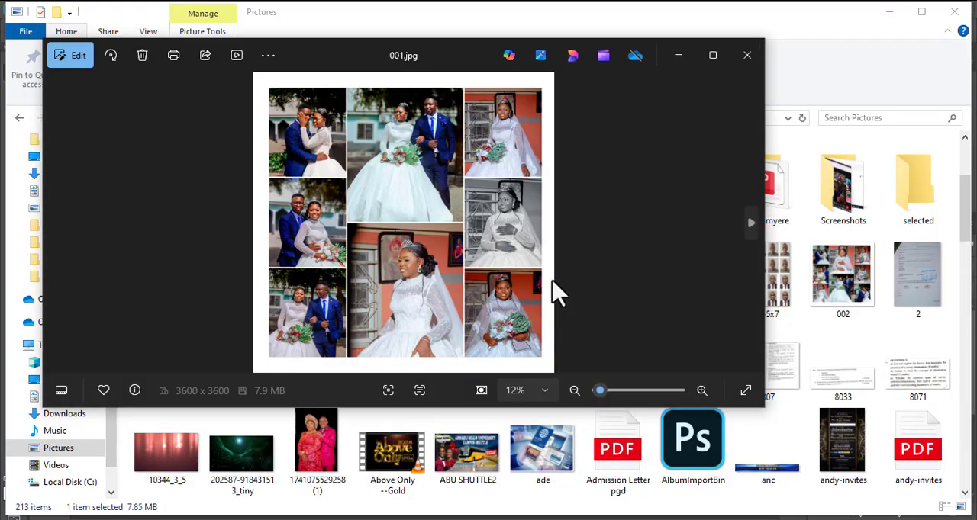
{"action": "key", "text": "Right"}
{"action": "key", "text": "Right"}
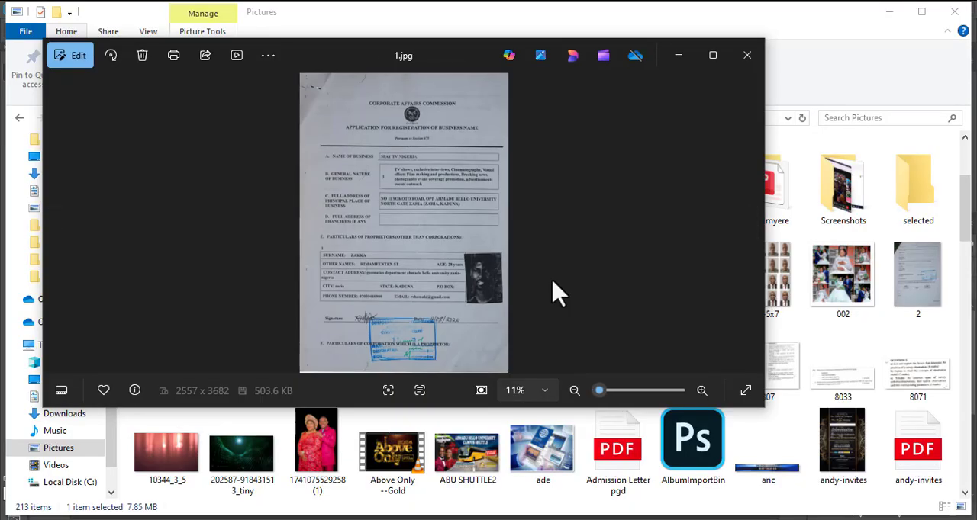
{"action": "left_click", "coordinate": [746, 54]}
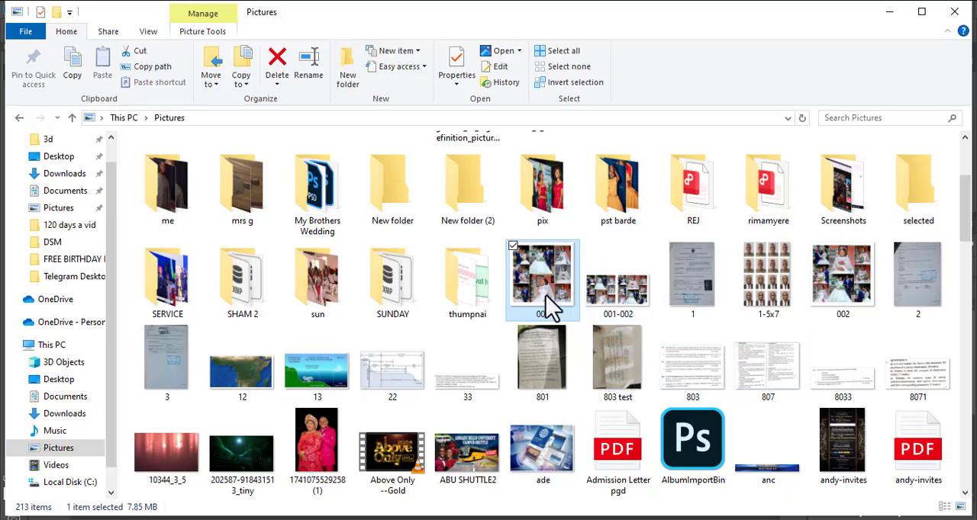
Examine the exported 002.jpg in the image viewer, close it, and switch back to Fundy Designer.
{"action": "left_click", "coordinate": [614, 307]}
{"action": "left_click", "coordinate": [840, 279]}
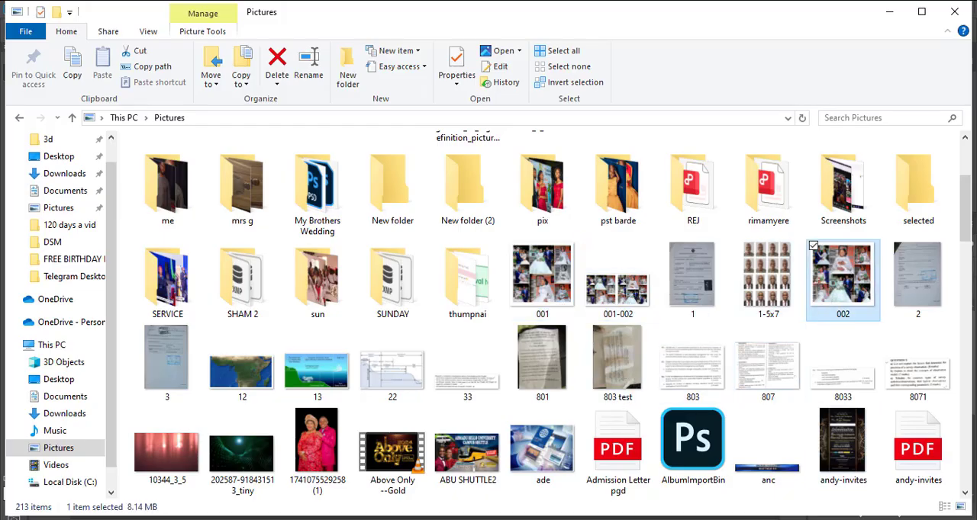
{"action": "key", "text": "Return"}
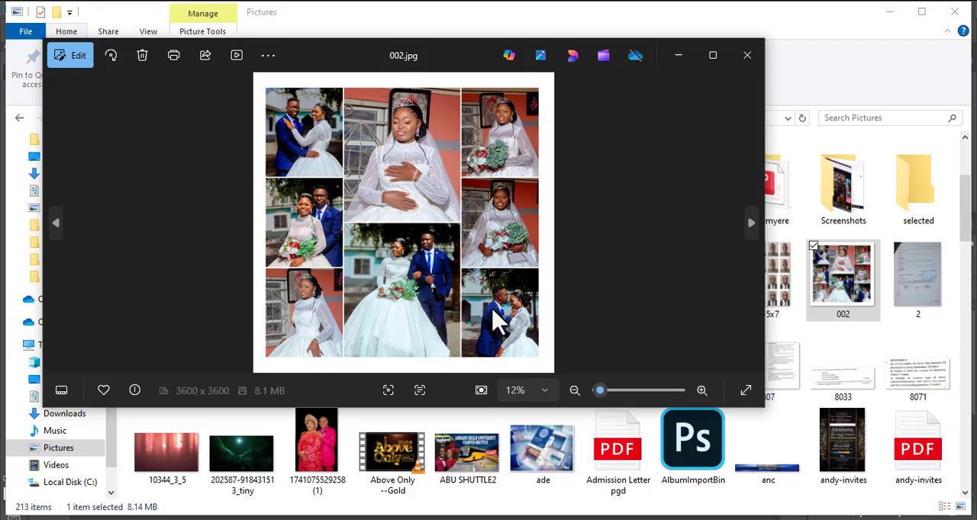
{"action": "left_click", "coordinate": [747, 56]}
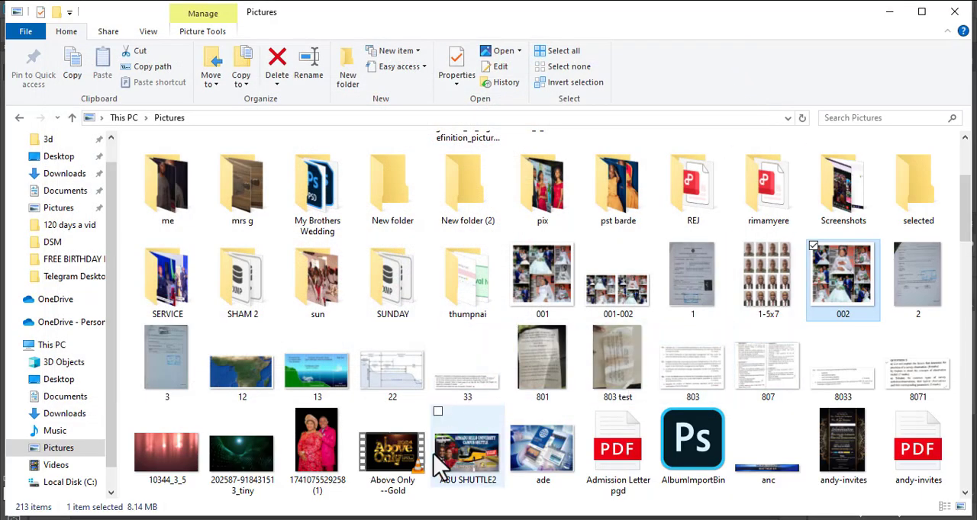
{"action": "left_click", "coordinate": [561, 519]}
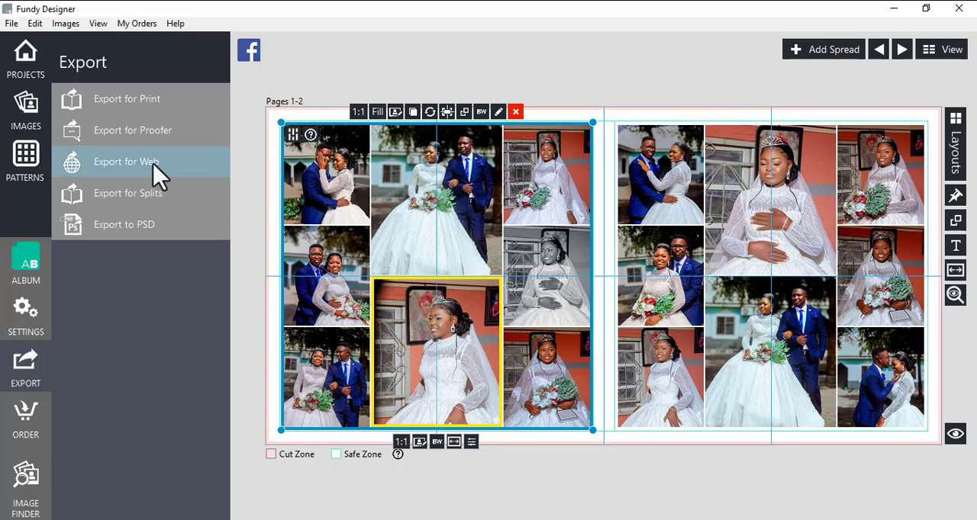